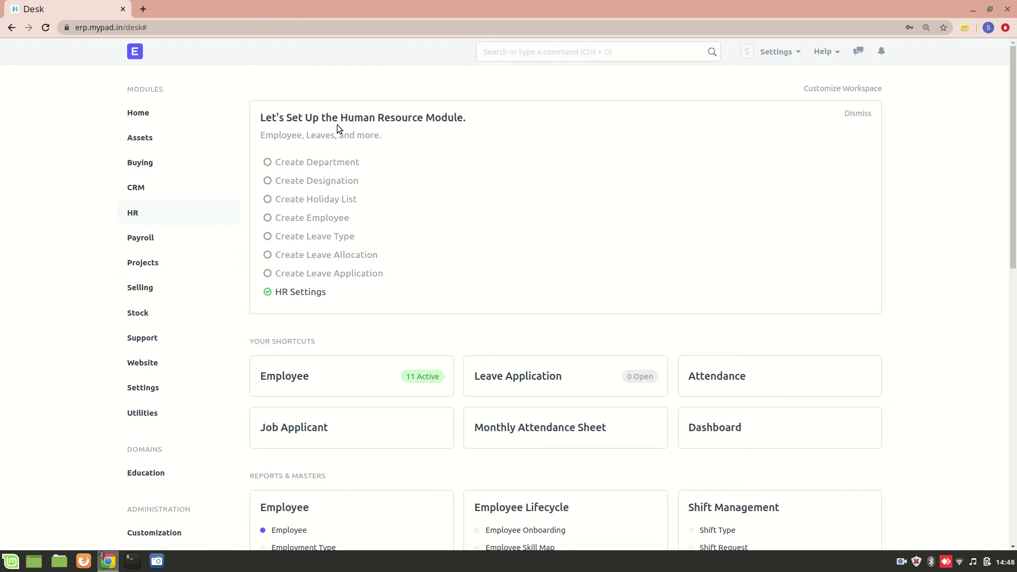
# - Switch to the employee's incognito Desk, which shows only Home, Payroll, Settings and Utilities
pyautogui.hotkey('alt', 'Tab')
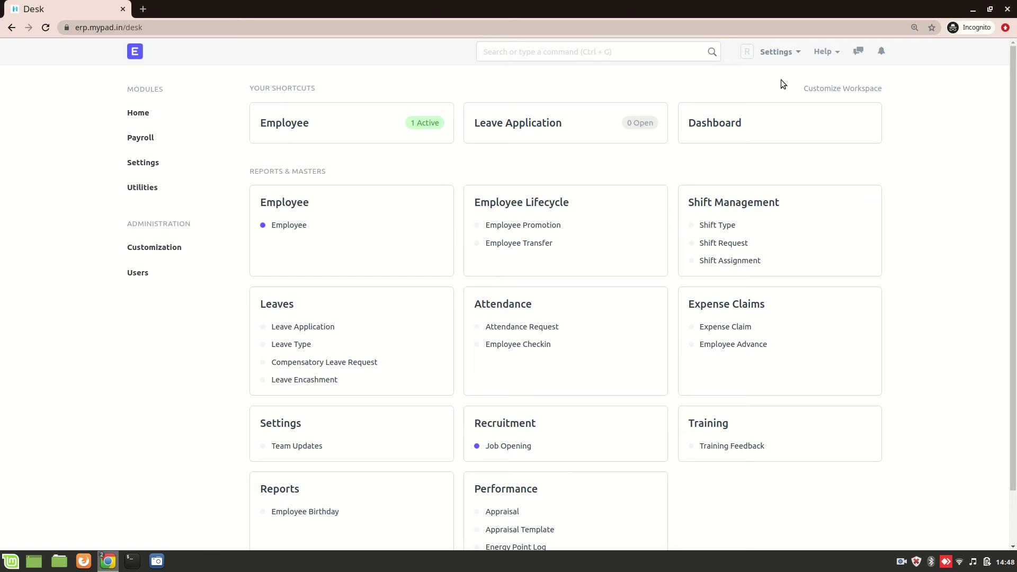
# - View the employee's own profile, then return to the administrator's session
pyautogui.click(782, 53)
pyautogui.click(753, 84)
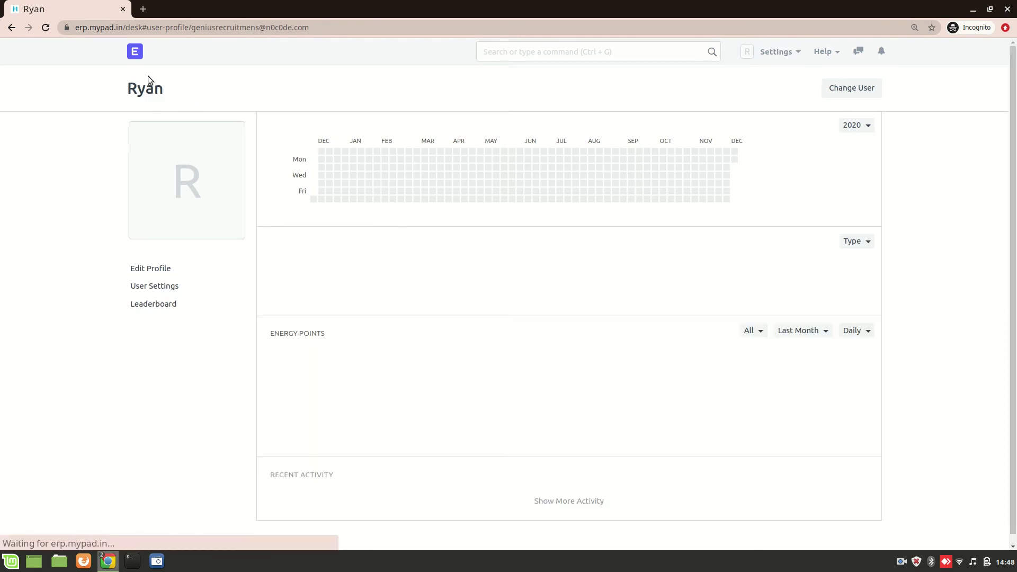
pyautogui.click(133, 51)
pyautogui.hotkey('alt', 'Tab')
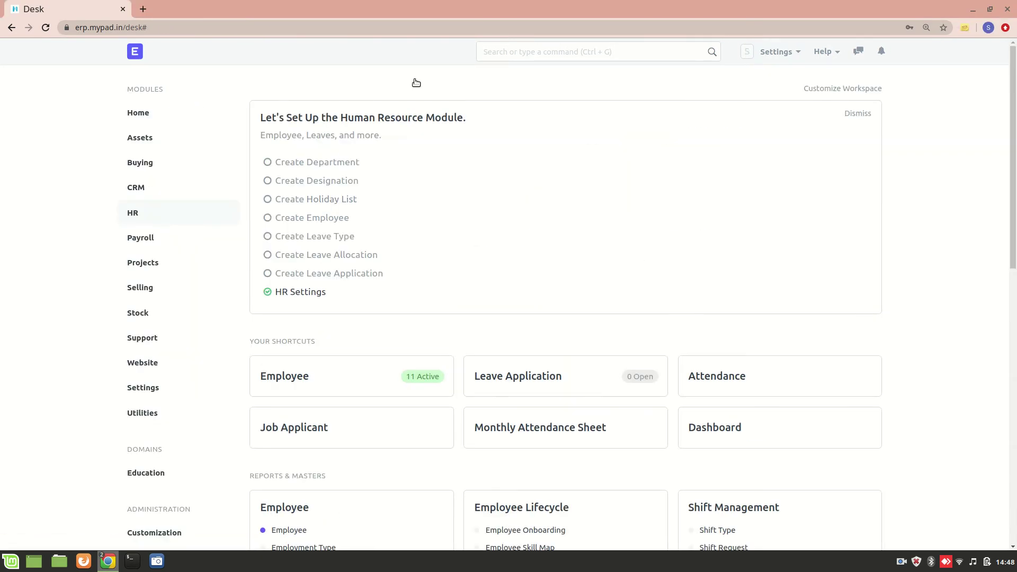
# - Open the employee's record from the User List and expand Allow Modules, where only Desk is ticked
pyautogui.click(529, 57)
pyautogui.write('user')
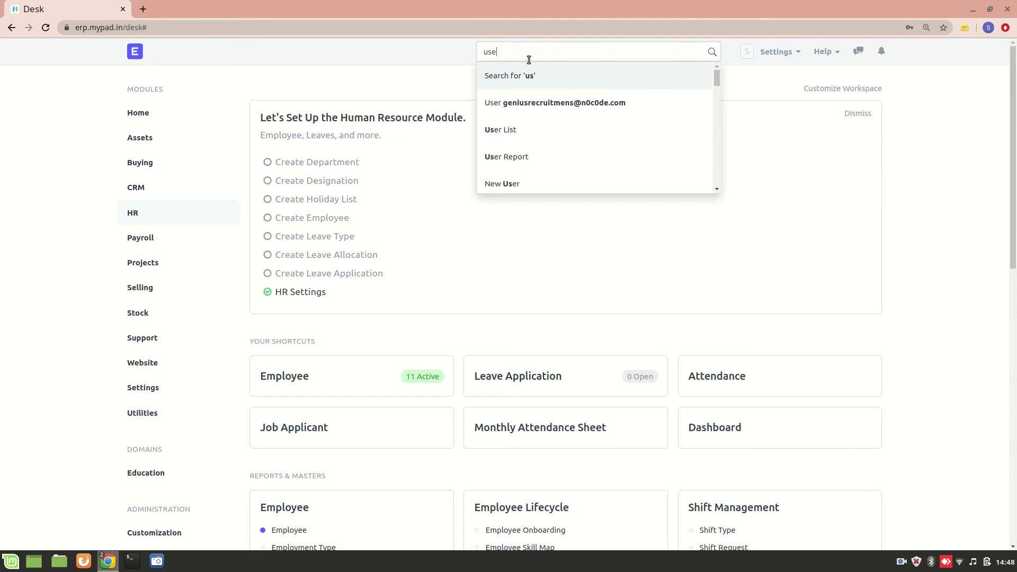
pyautogui.click(549, 102)
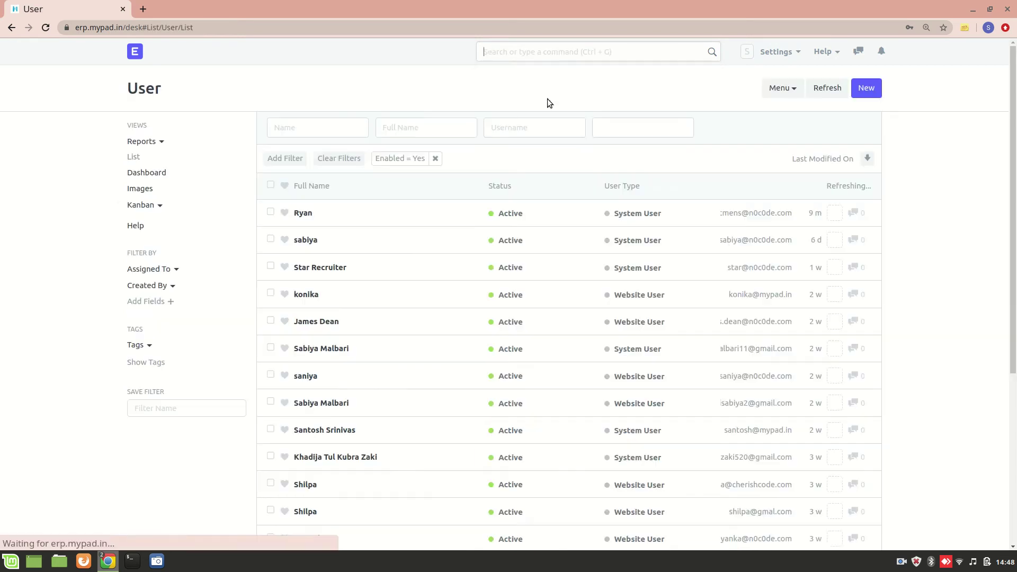
pyautogui.click(305, 215)
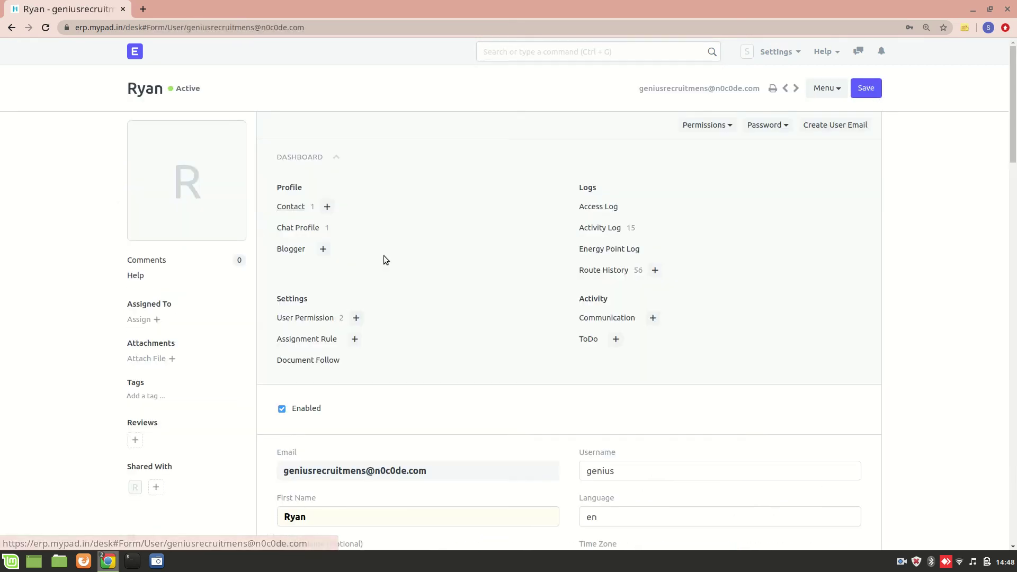
pyautogui.scroll(-10, 430, 400)
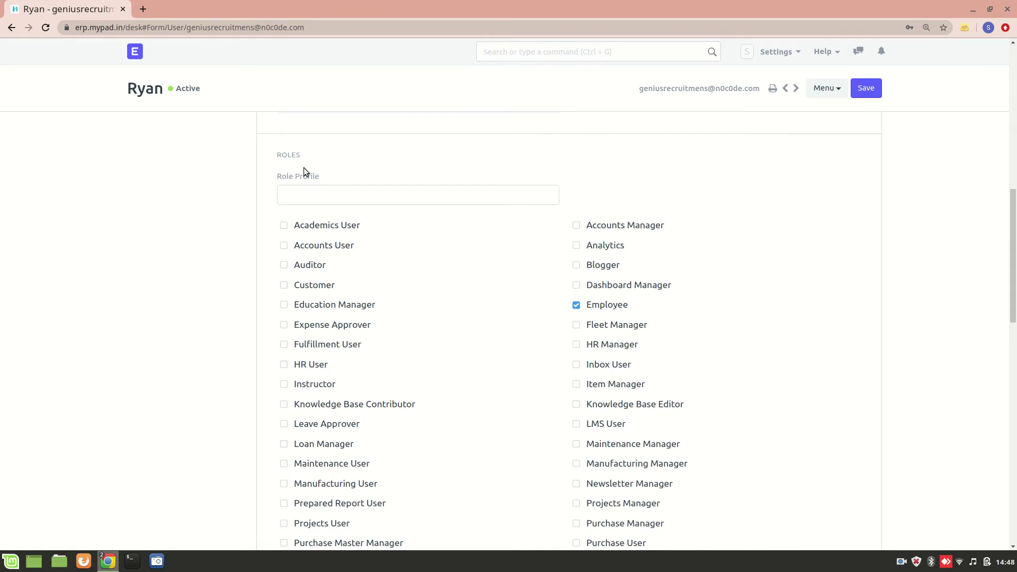
pyautogui.scroll(-3, 519, 387)
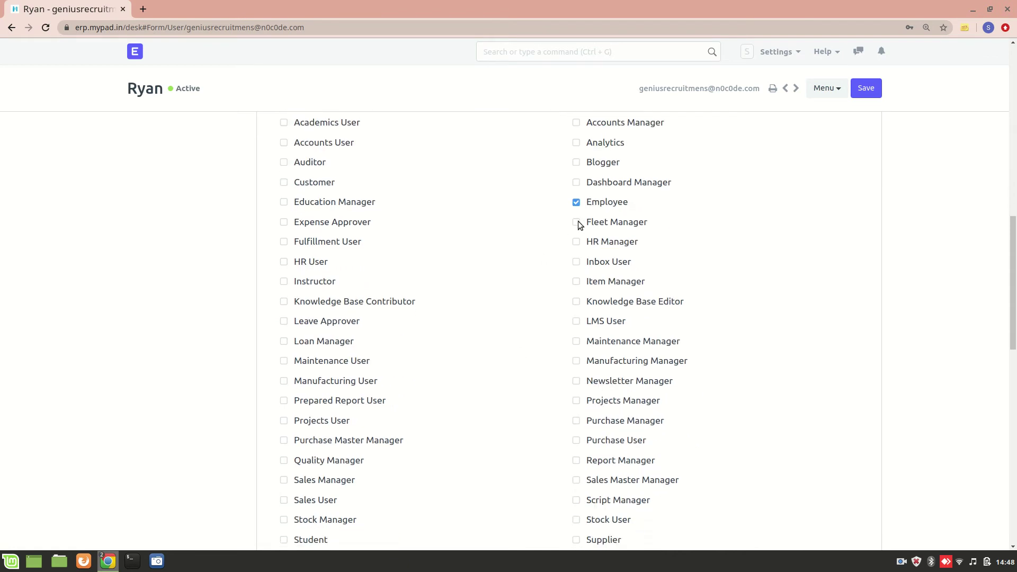
pyautogui.scroll(-10, 507, 351)
pyautogui.tripleClick(508, 352)
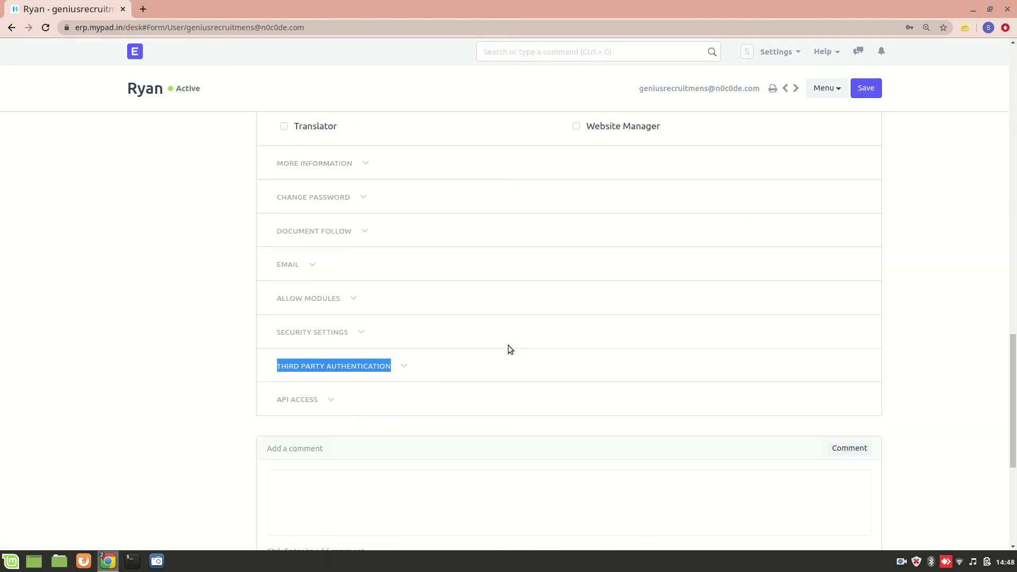
pyautogui.click(343, 295)
pyautogui.scroll(-4, 371, 422)
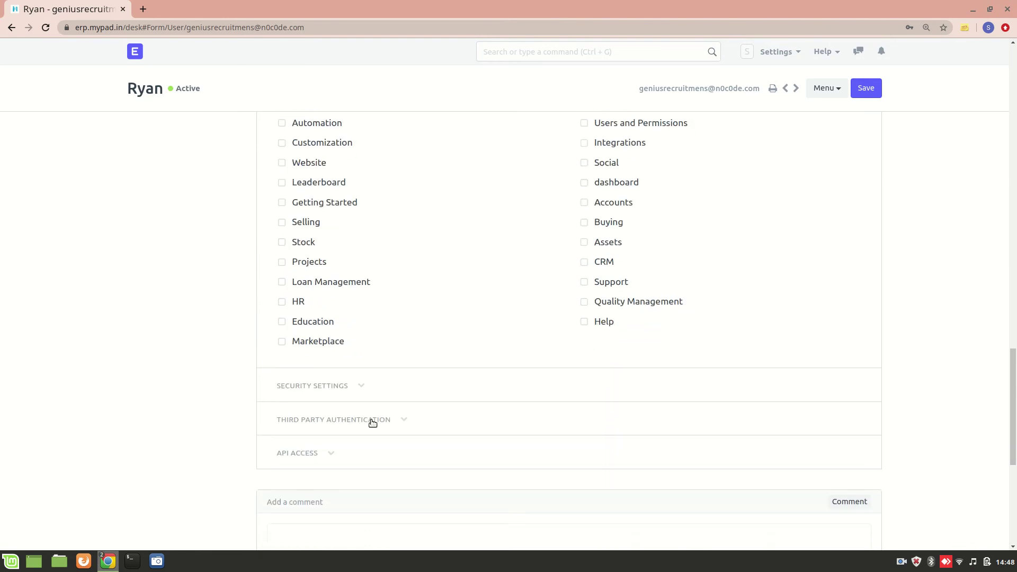
pyautogui.scroll(2, 373, 423)
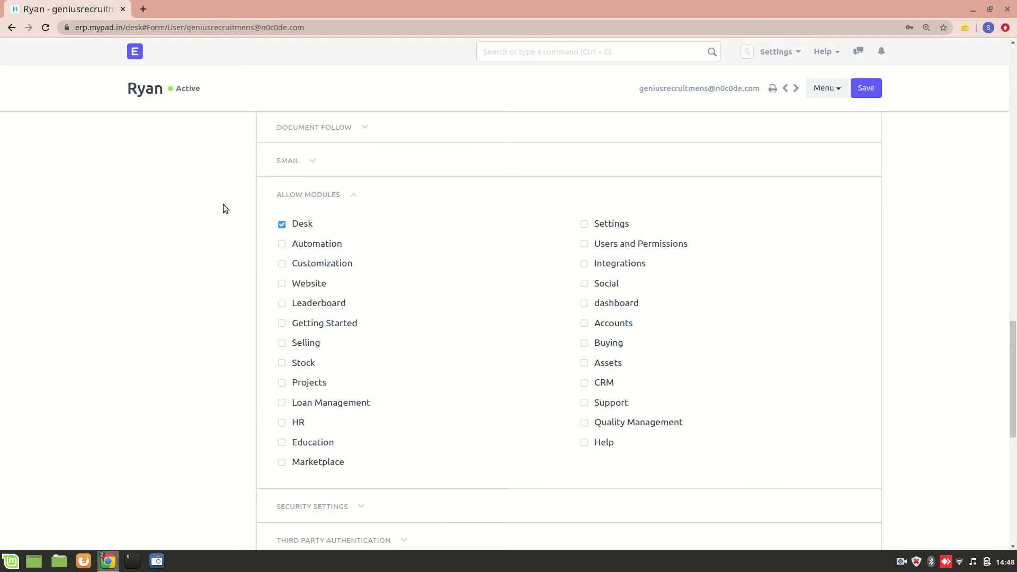
pyautogui.hotkey('alt', 'Tab')
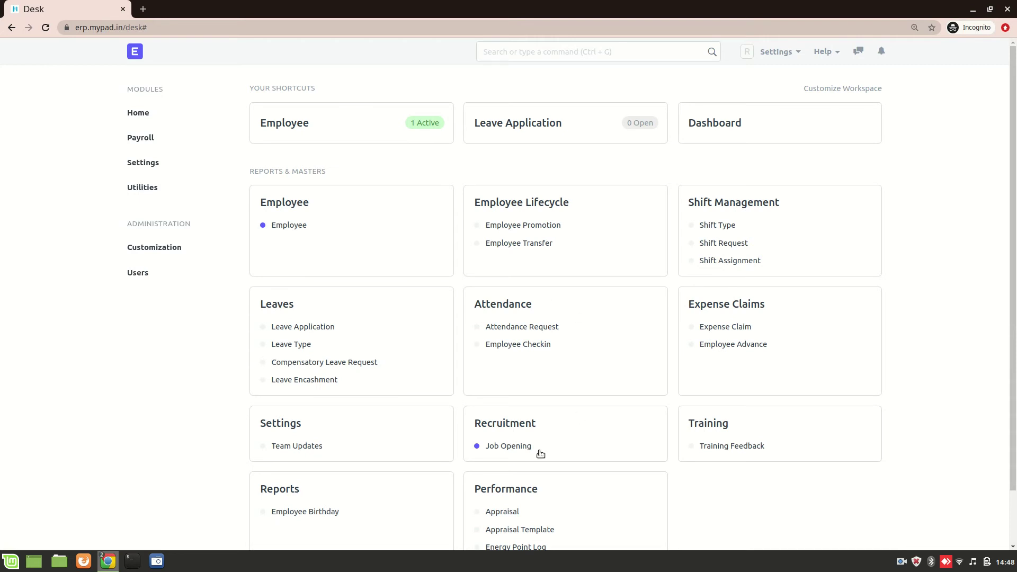
pyautogui.scroll(-1, 568, 393)
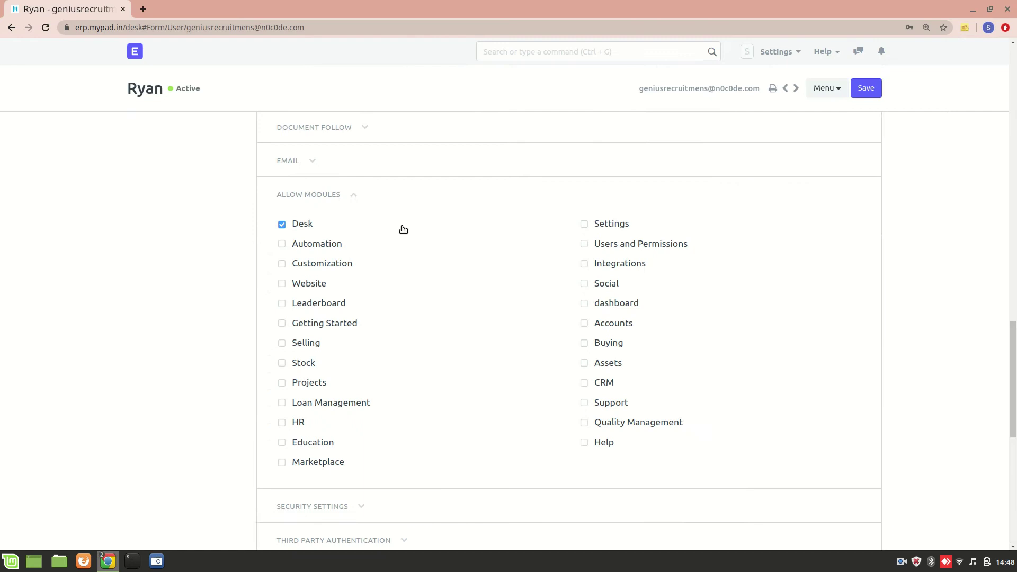
# - Open the Role Permissions Manager via 'role' and review the Attendance rules for System Manager, HR User and HR Manager
pyautogui.click(572, 50)
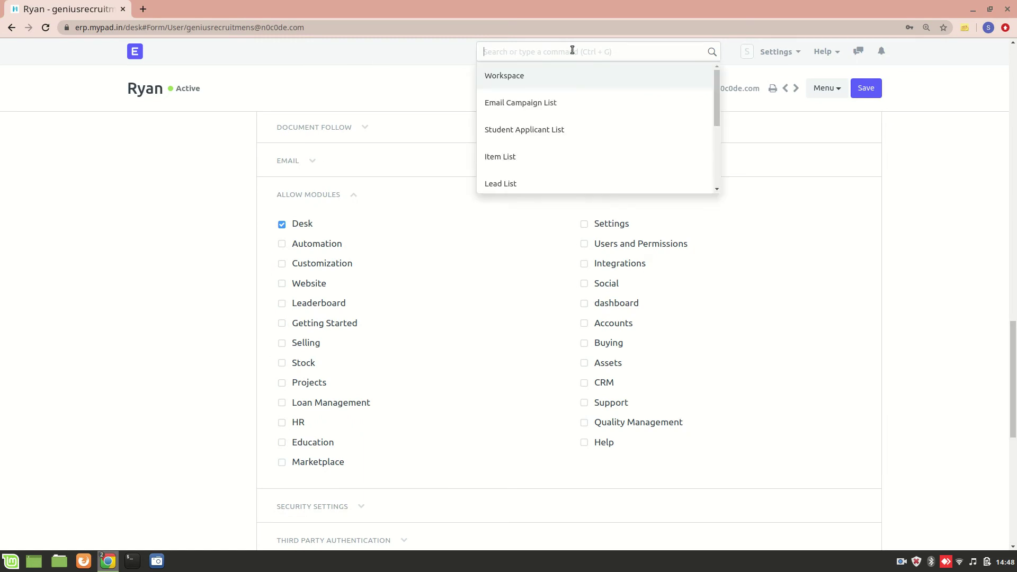
pyautogui.write('role')
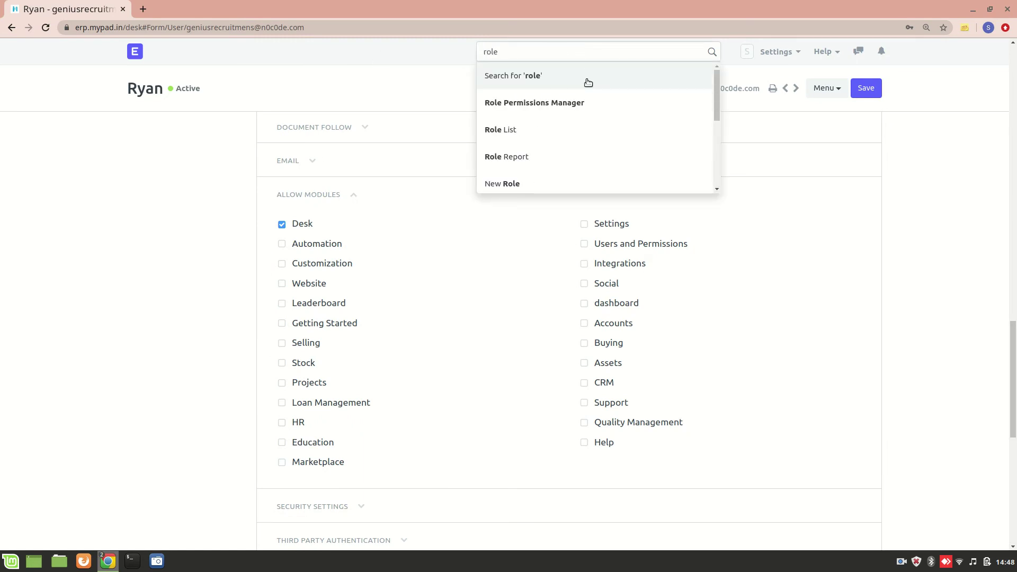
pyautogui.click(606, 108)
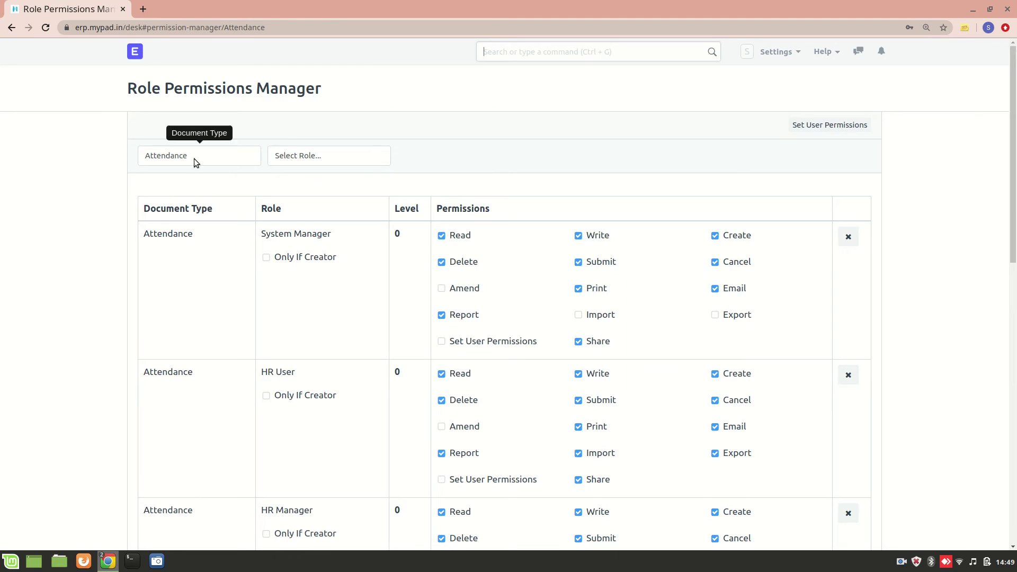
pyautogui.click(211, 158)
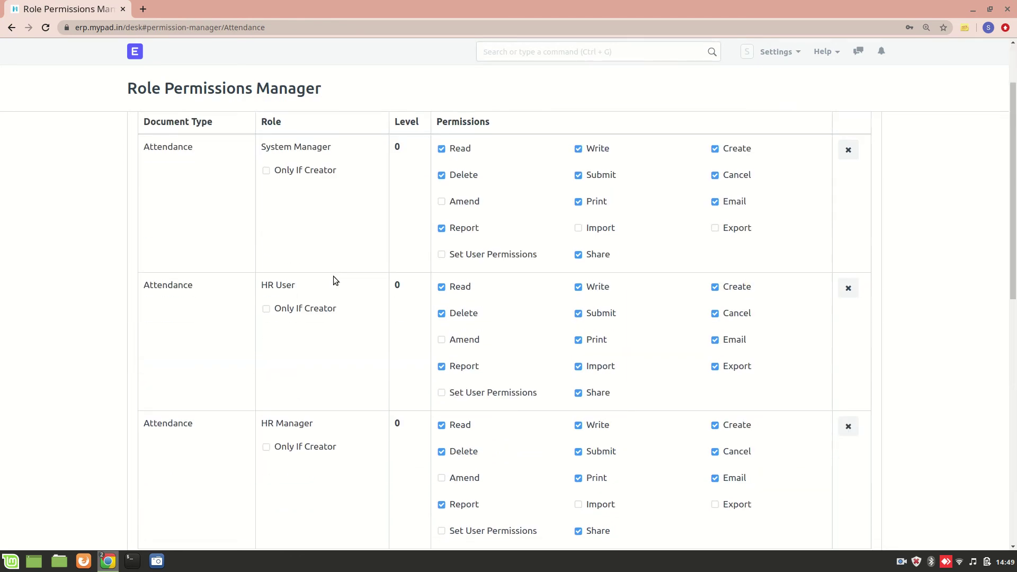
pyautogui.scroll(-2, 333, 275)
pyautogui.scroll(2, 333, 275)
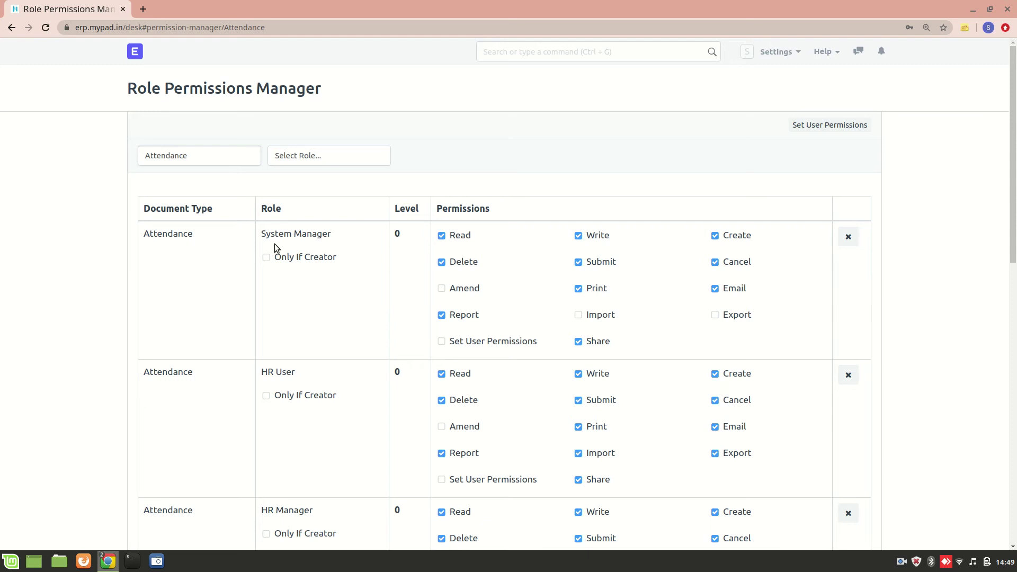
pyautogui.scroll(-2, 323, 432)
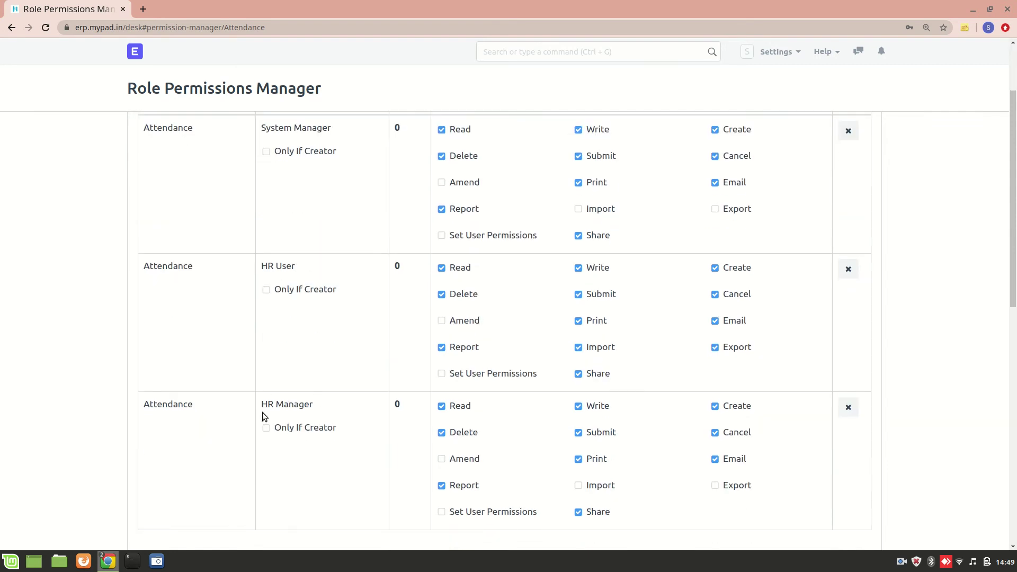
pyautogui.scroll(2, 322, 431)
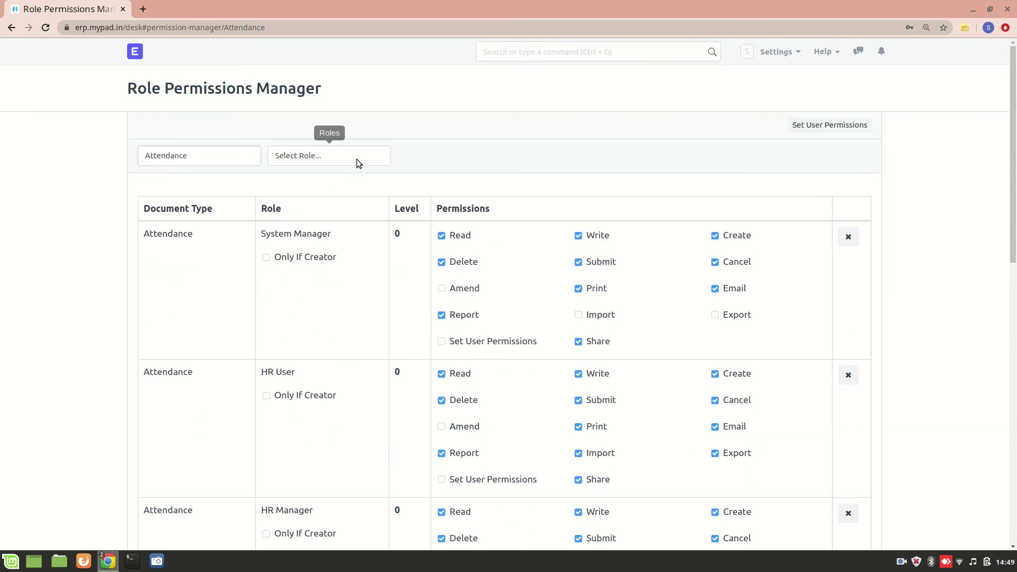
# - Add a level-0 Attendance permission rule for the Employee role and grant it Write
pyautogui.click(358, 159)
pyautogui.write('em')
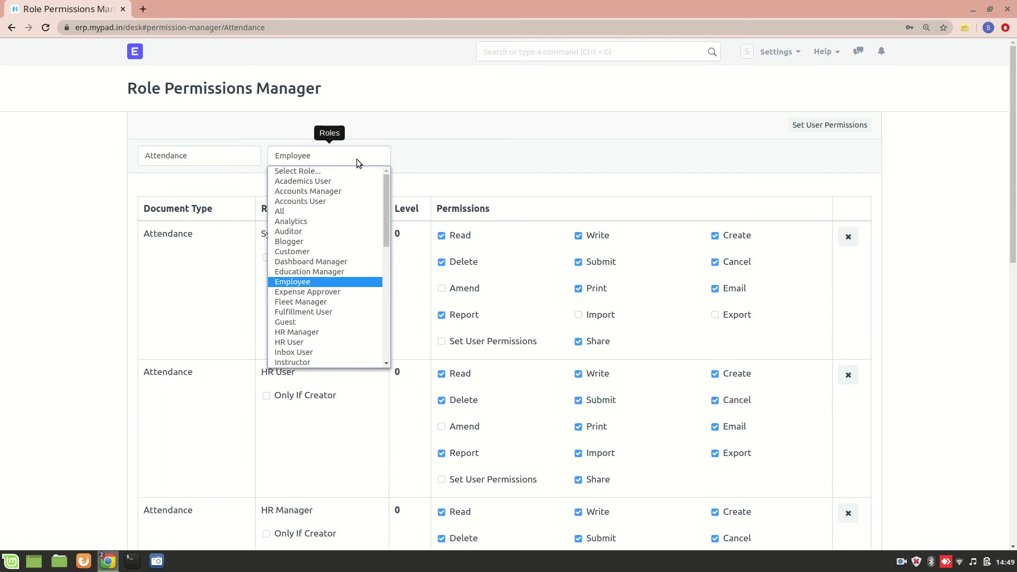
pyautogui.press('Return')
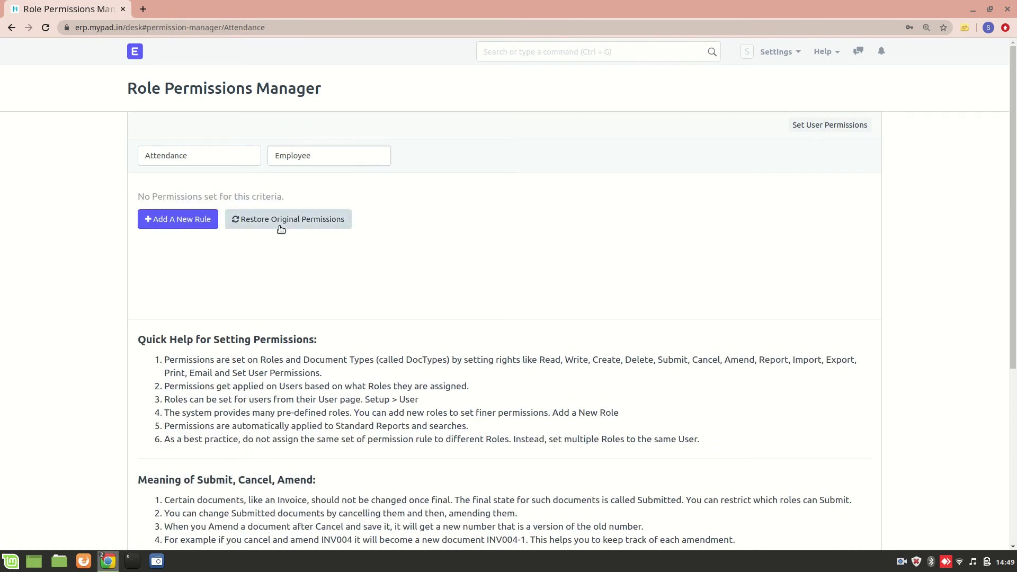
pyautogui.click(186, 225)
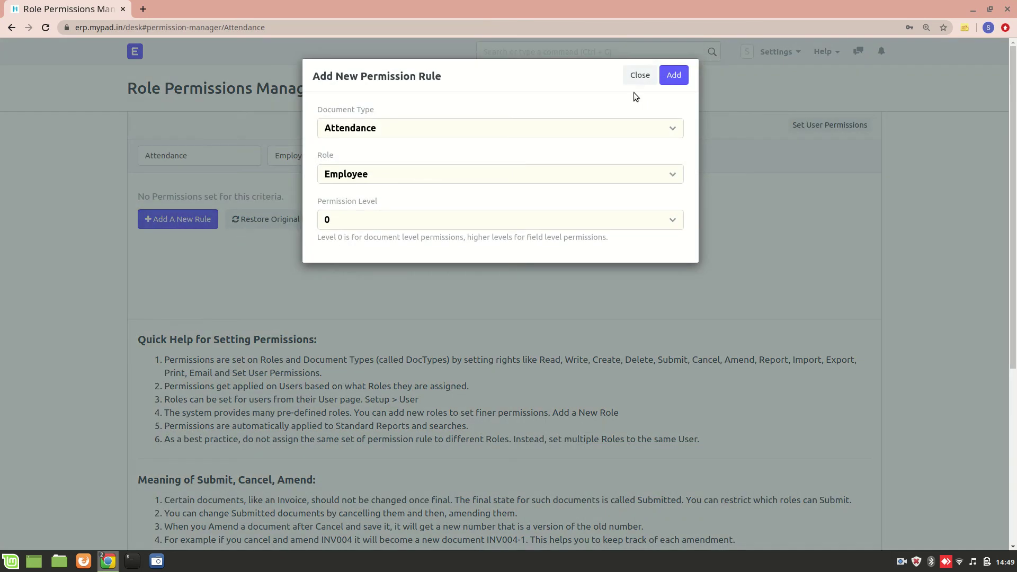
pyautogui.click(673, 79)
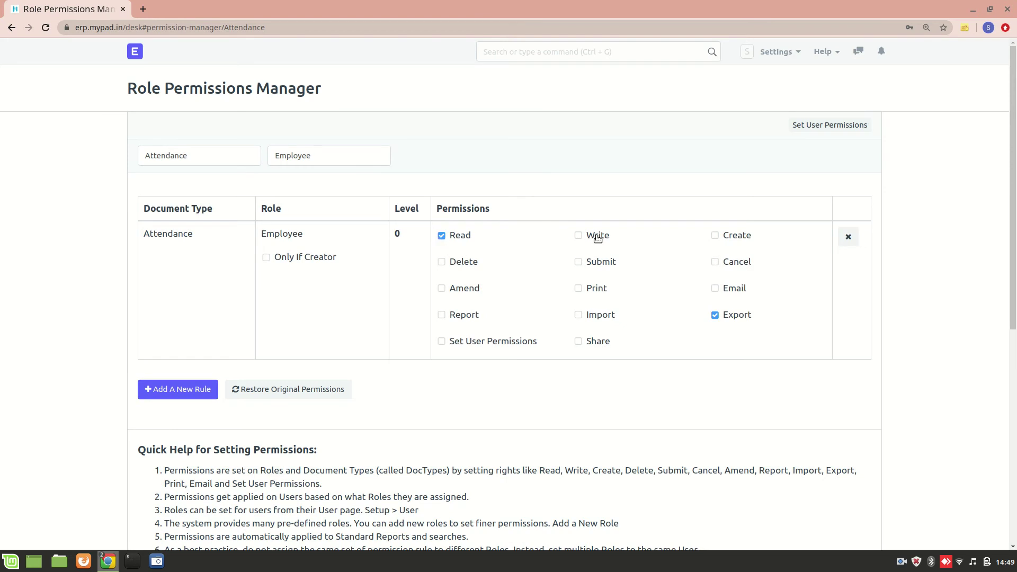
pyautogui.click(579, 235)
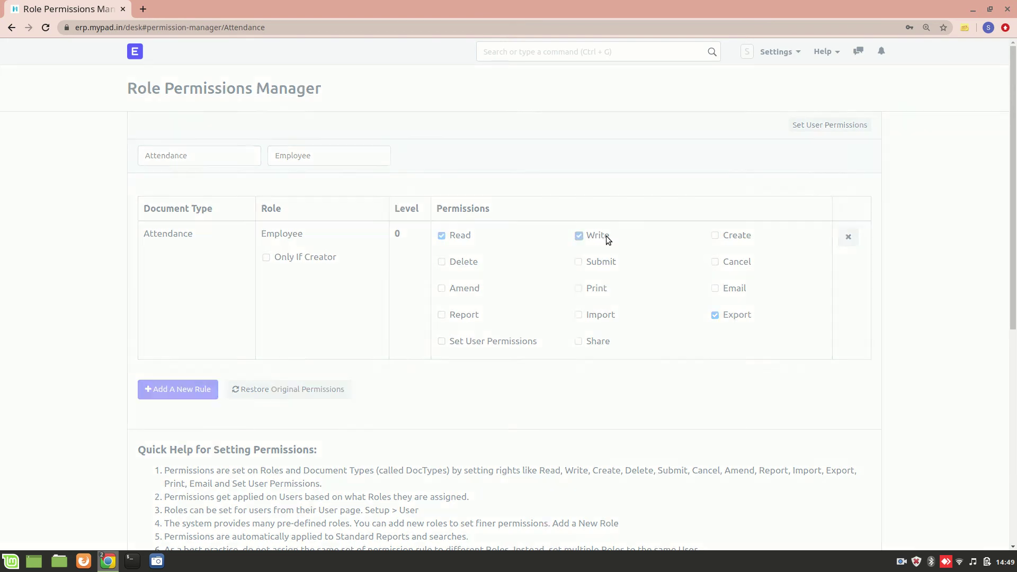
# - Grant Employee Create, Cancel, Submit and Delete on Attendance, then reload to verify they persist
pyautogui.click(716, 236)
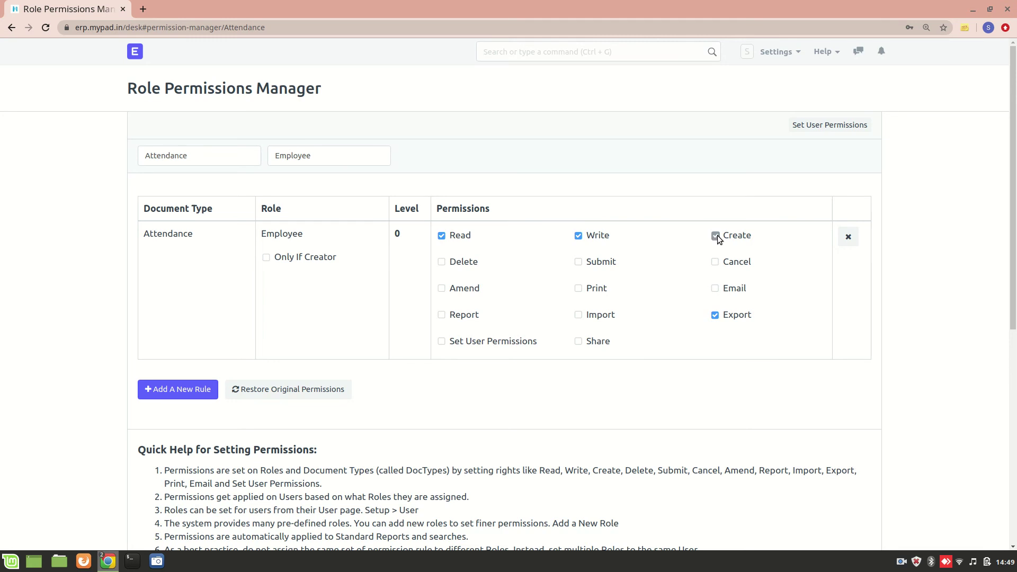
pyautogui.click(716, 263)
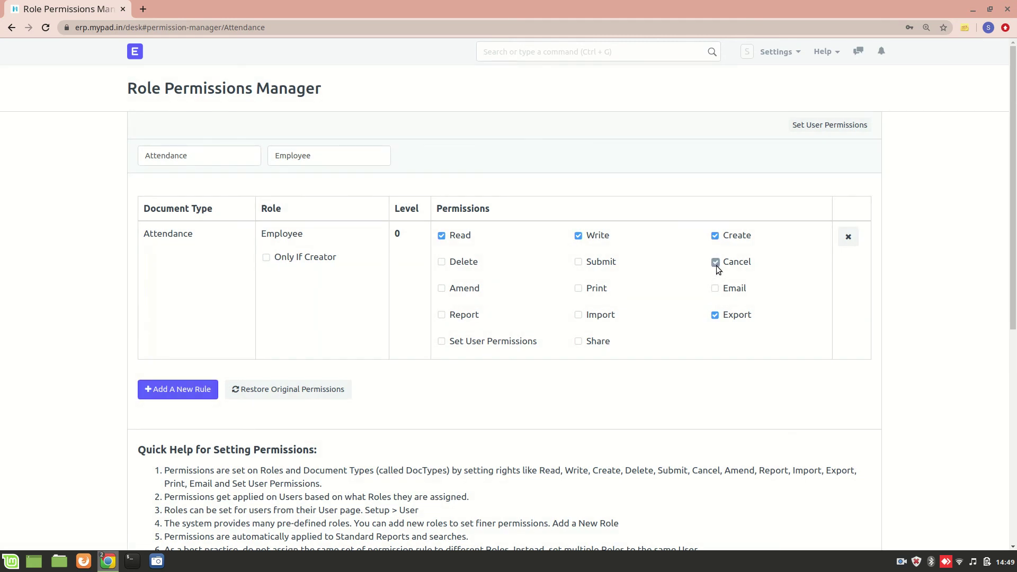
pyautogui.click(579, 265)
pyautogui.click(444, 262)
pyautogui.press('F5')
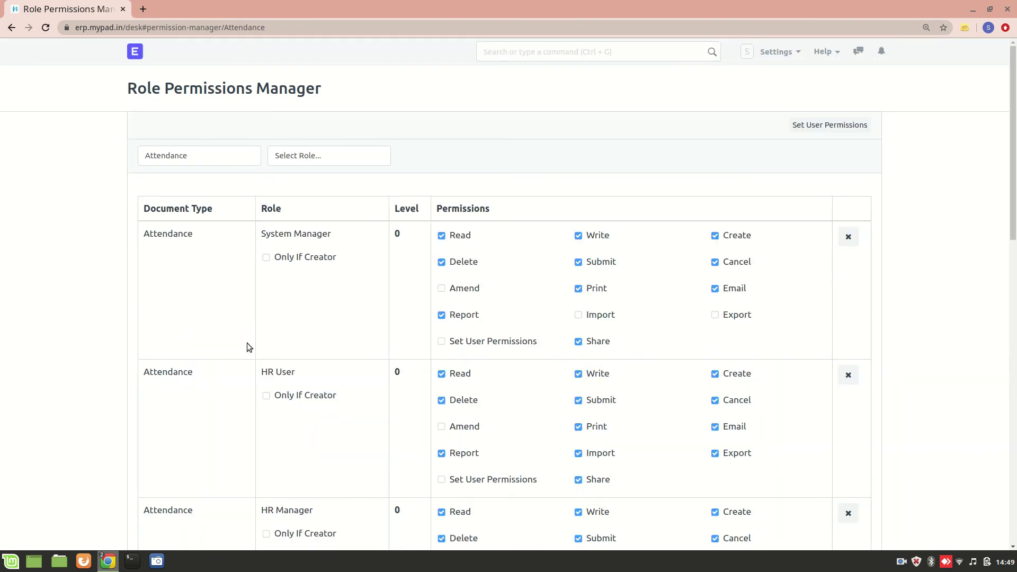
pyautogui.scroll(-6, 232, 280)
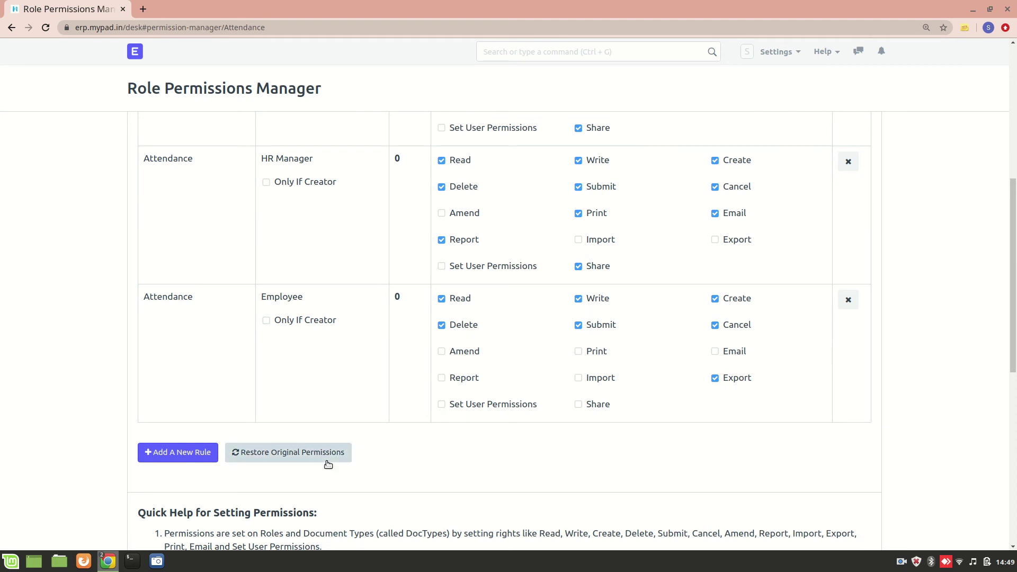
# - Reload the employee's incognito Desk, then log out from the account menu
pyautogui.hotkey('alt', 'Tab')
pyautogui.scroll(2, 329, 154)
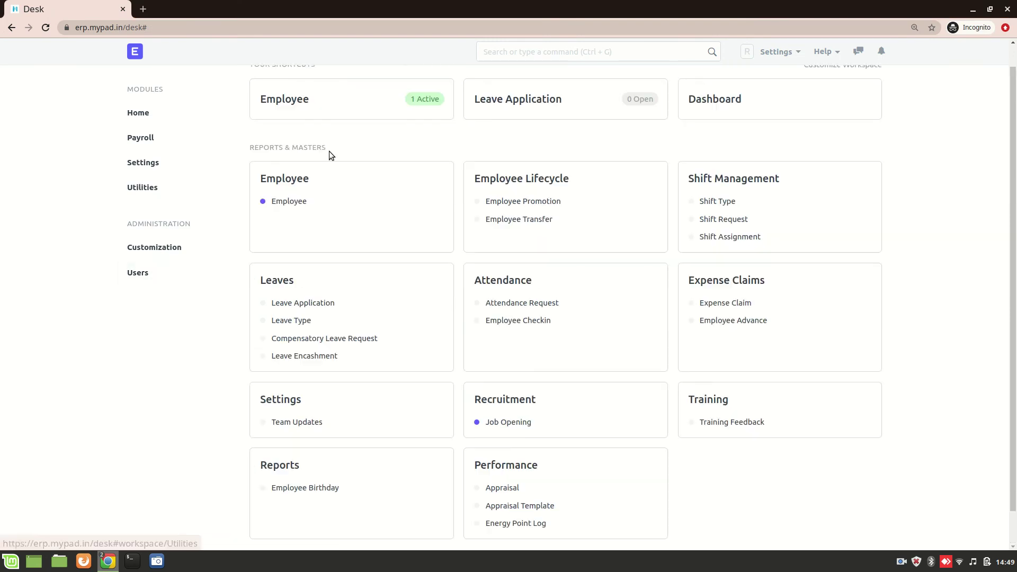
pyautogui.hotkey('ctrl', 'r')
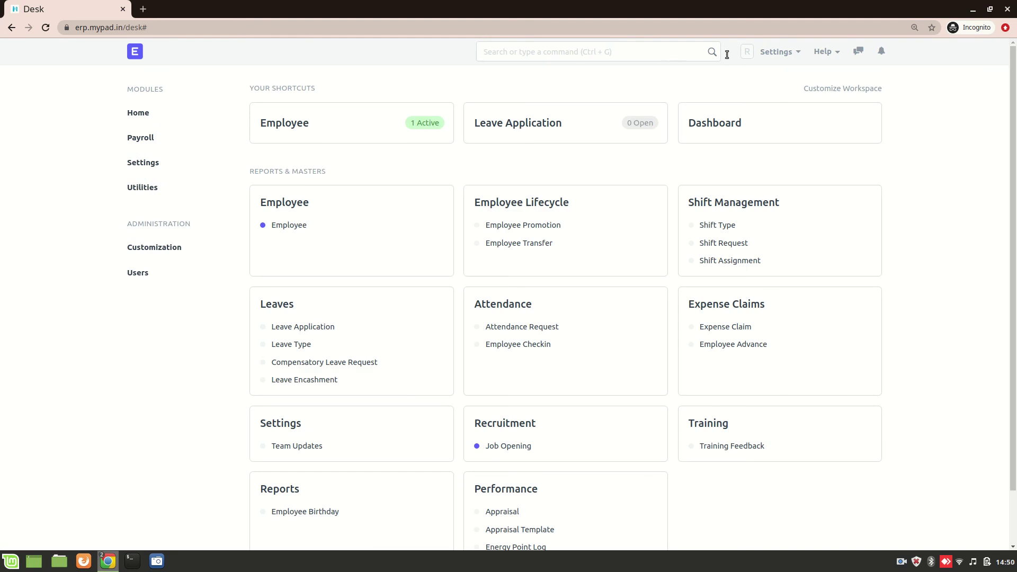
pyautogui.click(775, 51)
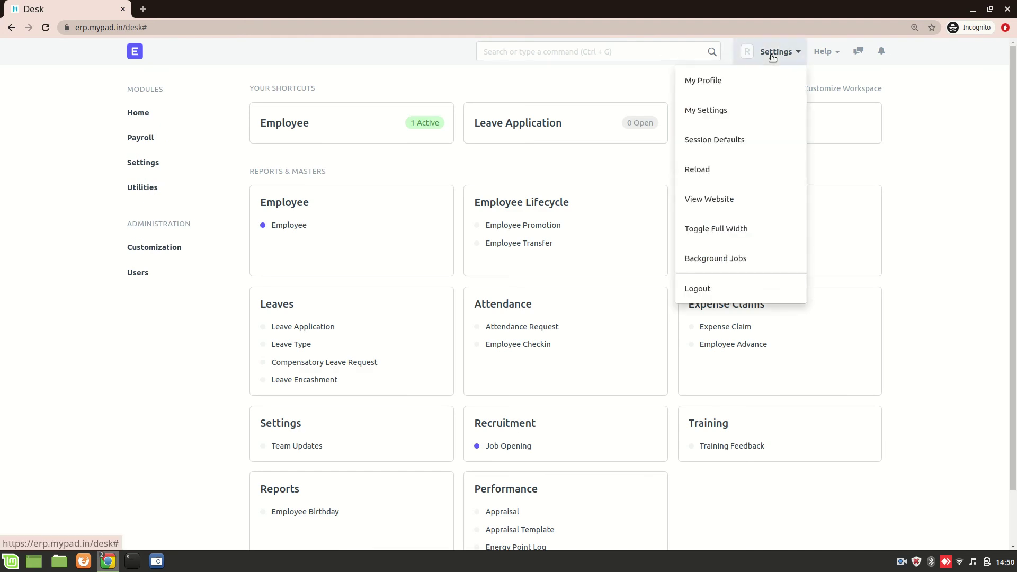
pyautogui.click(768, 283)
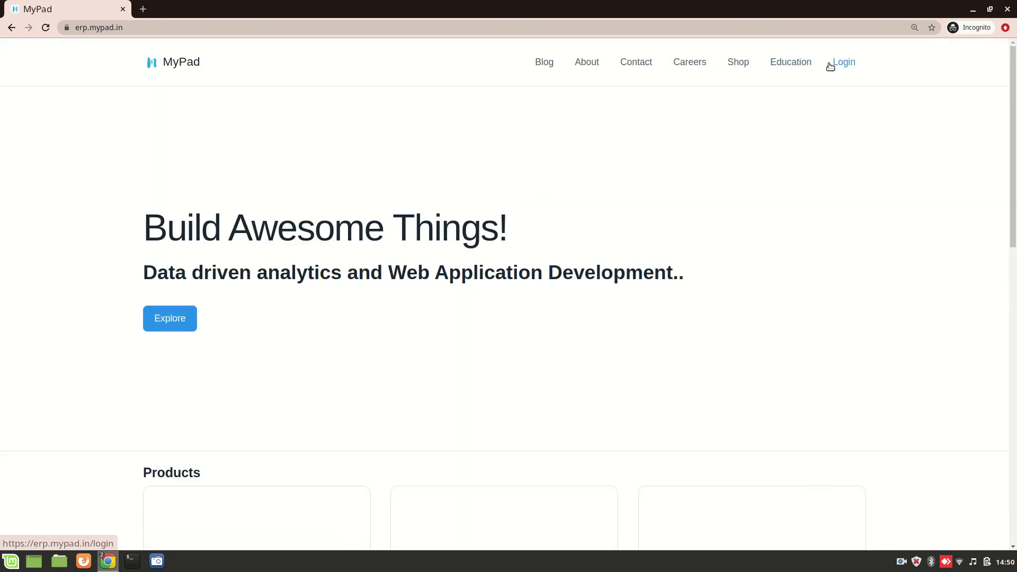
# - Sign back in as the employee with their e-mail address and password
pyautogui.click(830, 66)
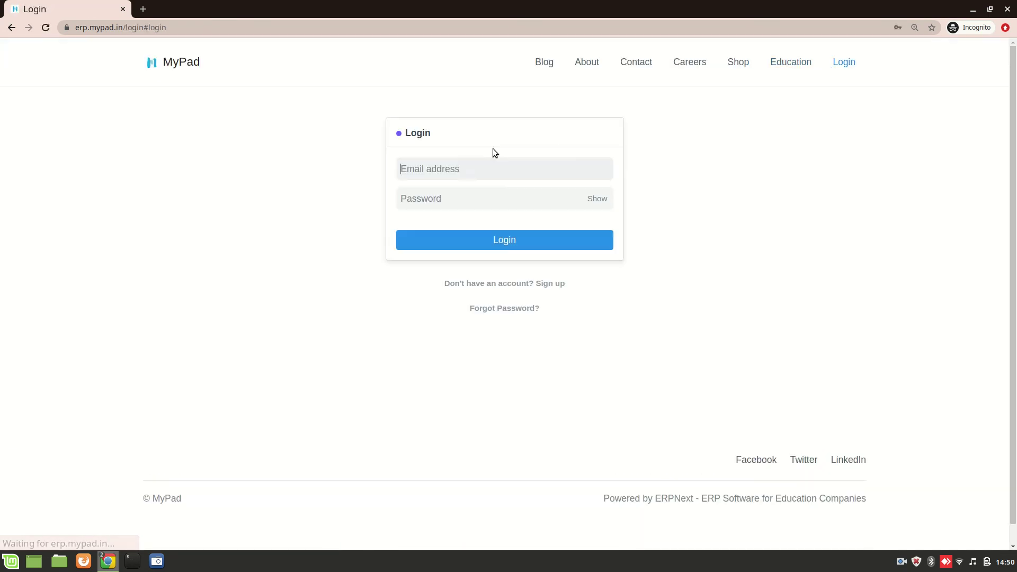
pyautogui.click(463, 167)
pyautogui.write('genius')
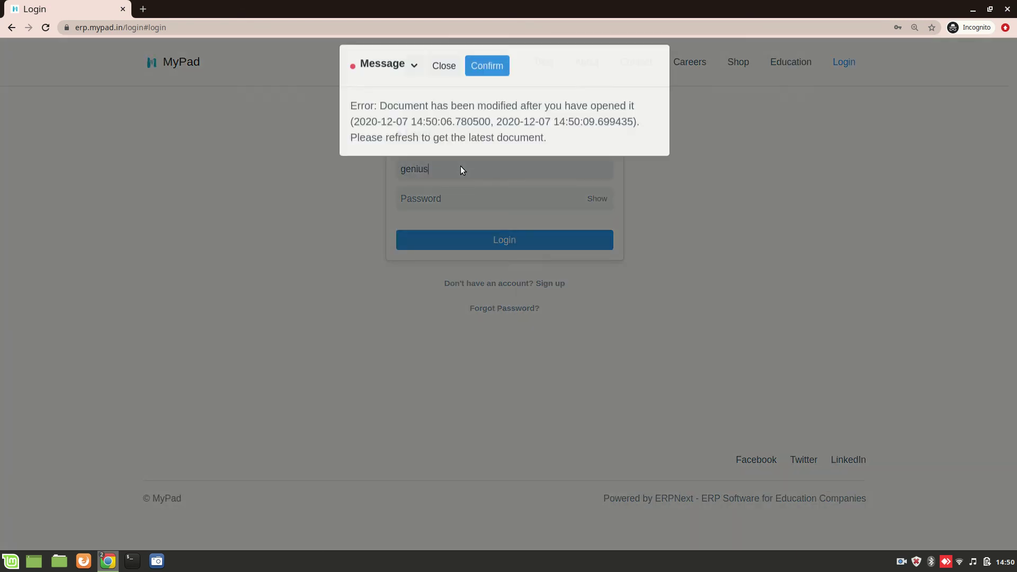
pyautogui.click(450, 80)
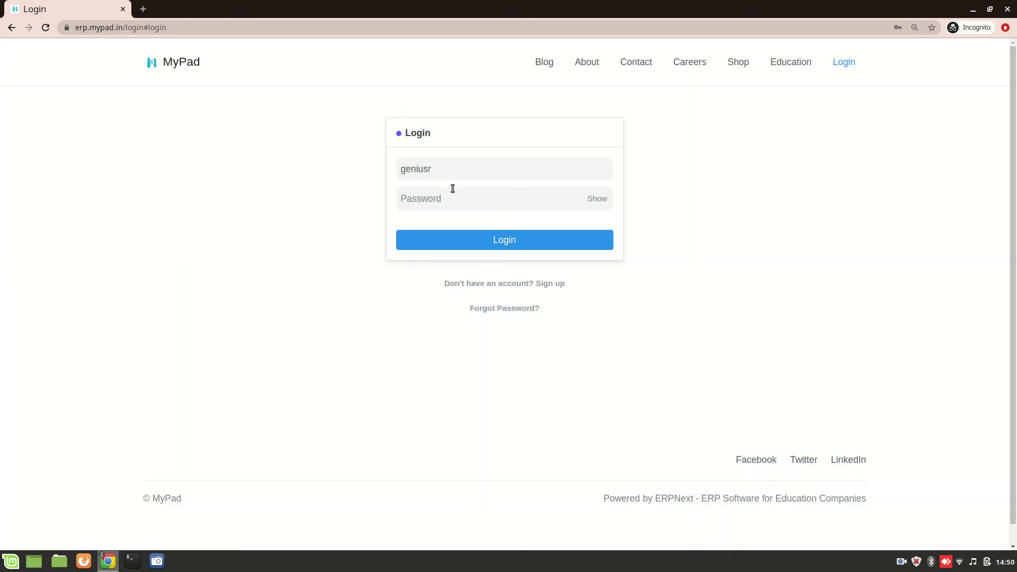
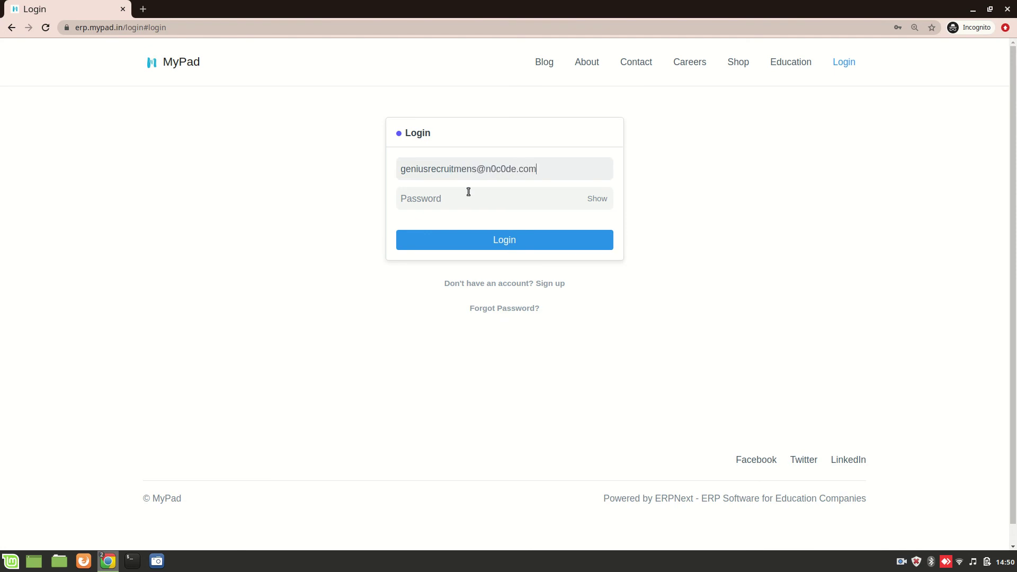
pyautogui.click(478, 204)
pyautogui.write('•••••••••')
pyautogui.press('Return')
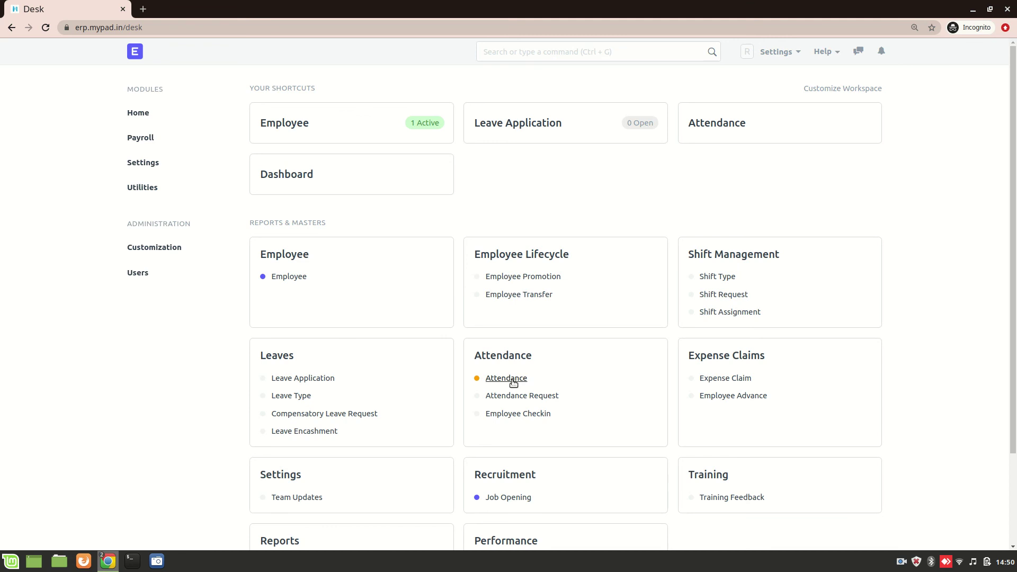
# - Create, save and submit a Present attendance record dated 07-12-2020, then return to the admin window
pyautogui.click(504, 380)
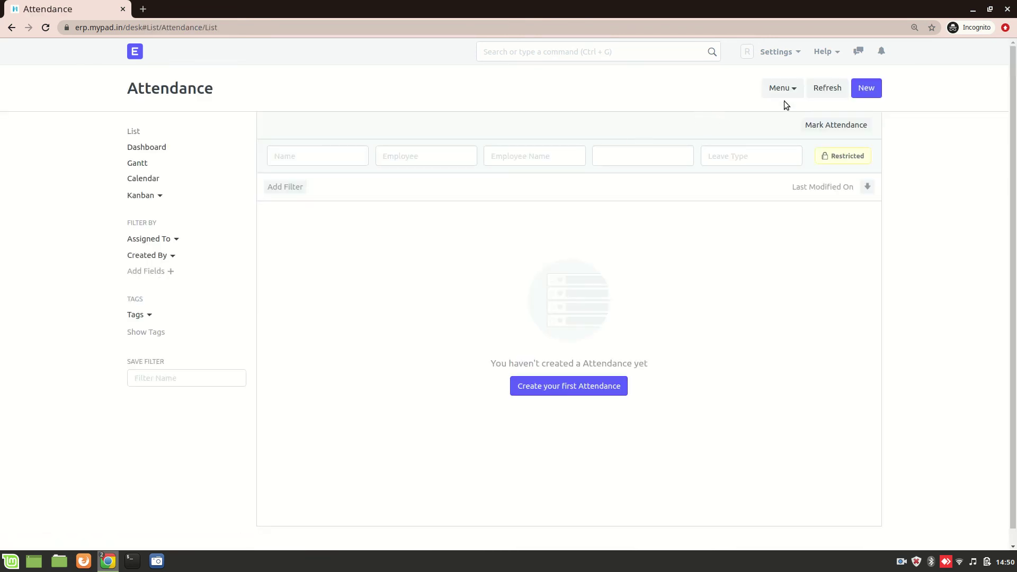
pyautogui.click(609, 387)
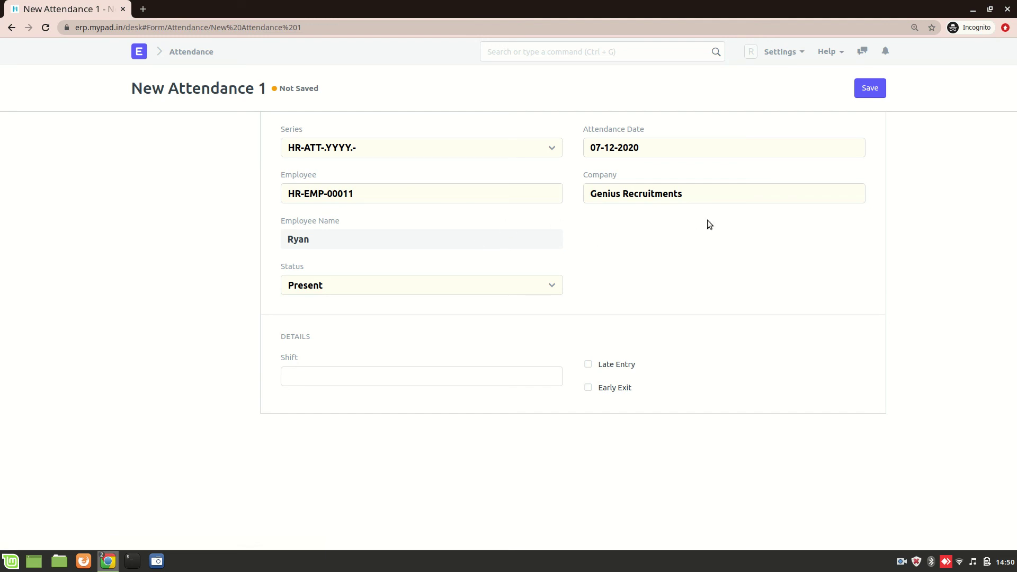
pyautogui.click(874, 91)
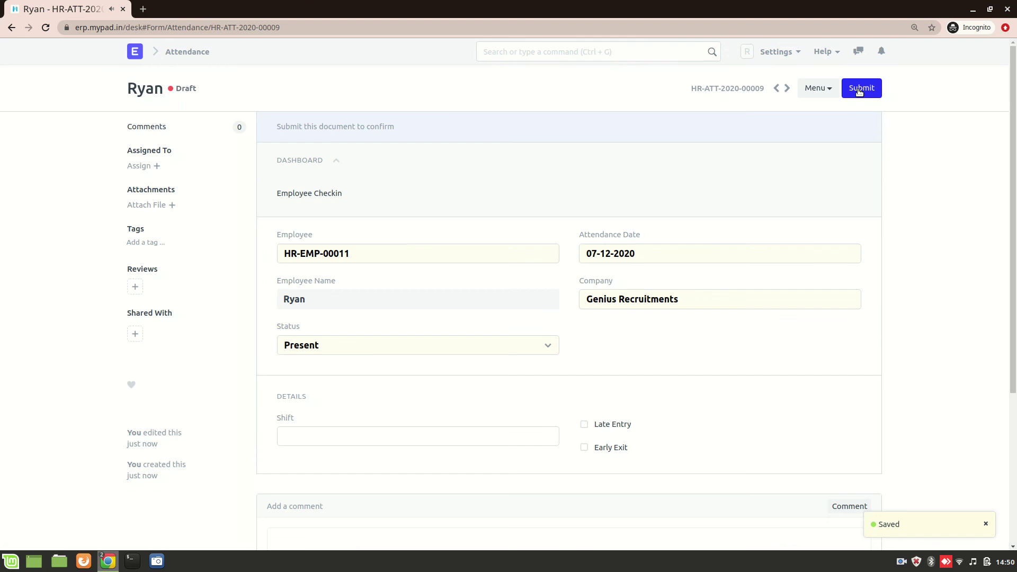
pyautogui.click(860, 90)
pyautogui.click(675, 76)
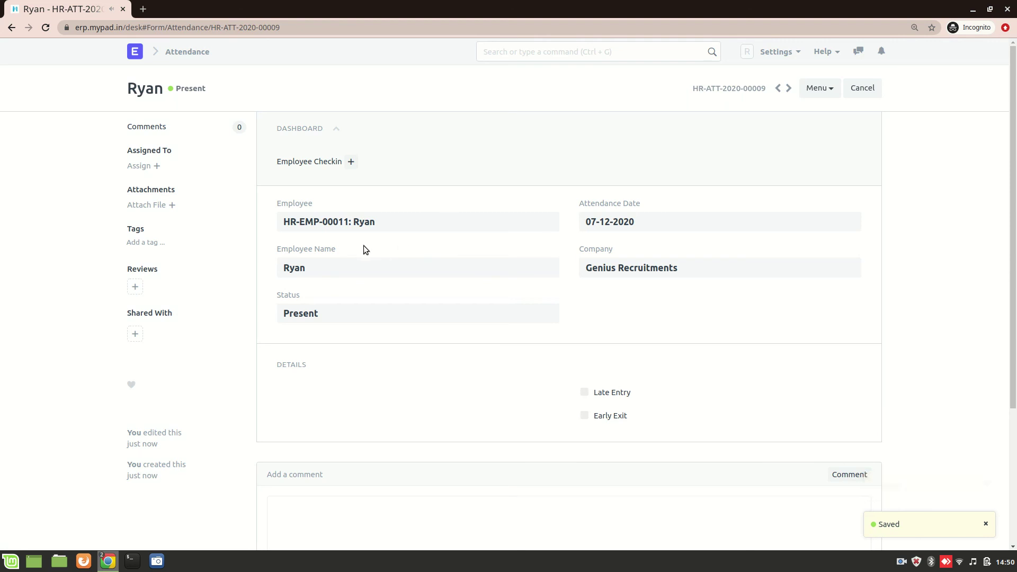
pyautogui.hotkey('alt', 'Tab')
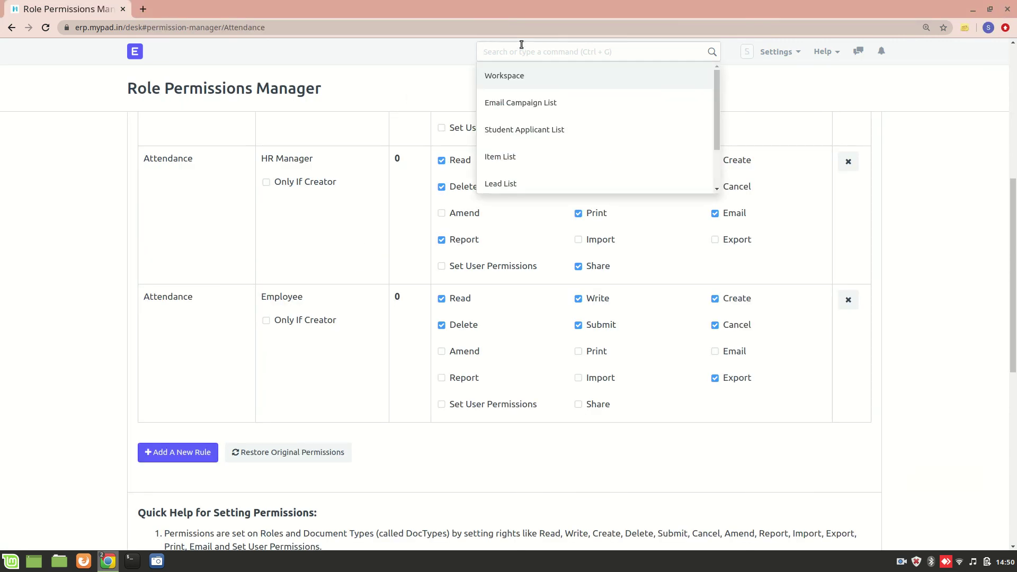
# - Open the admin's Attendance list via 'attend' and confirm the employee's 07-12-2020 Present record
pyautogui.write('attend')
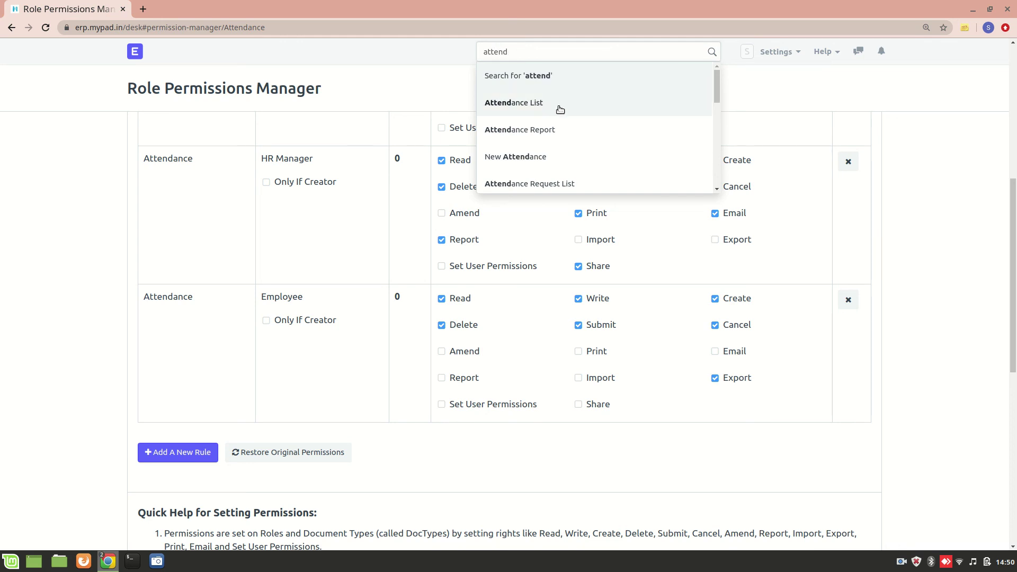
pyautogui.click(560, 109)
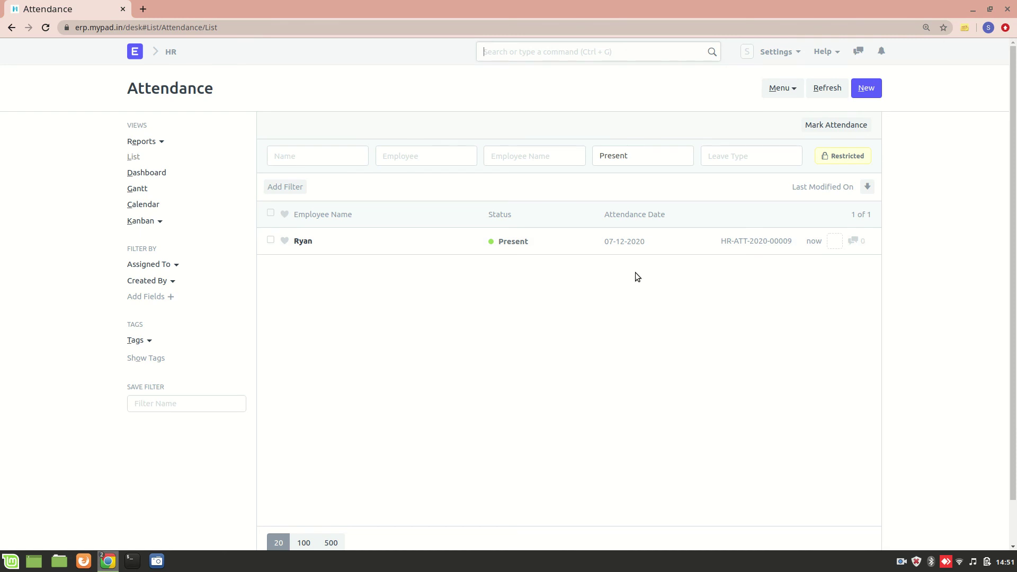
pyautogui.hotkey('alt', 'Tab')
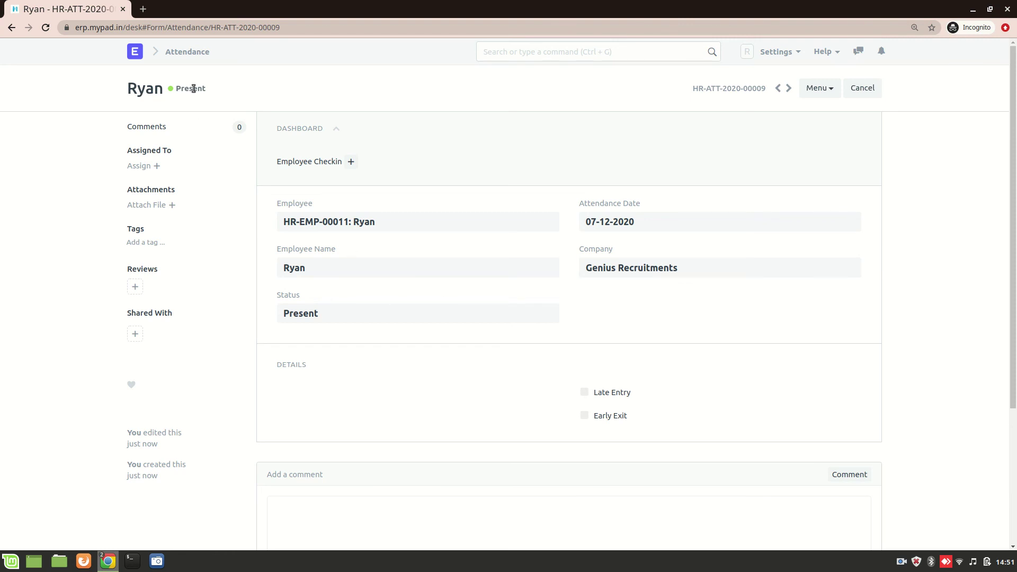
pyautogui.click(140, 54)
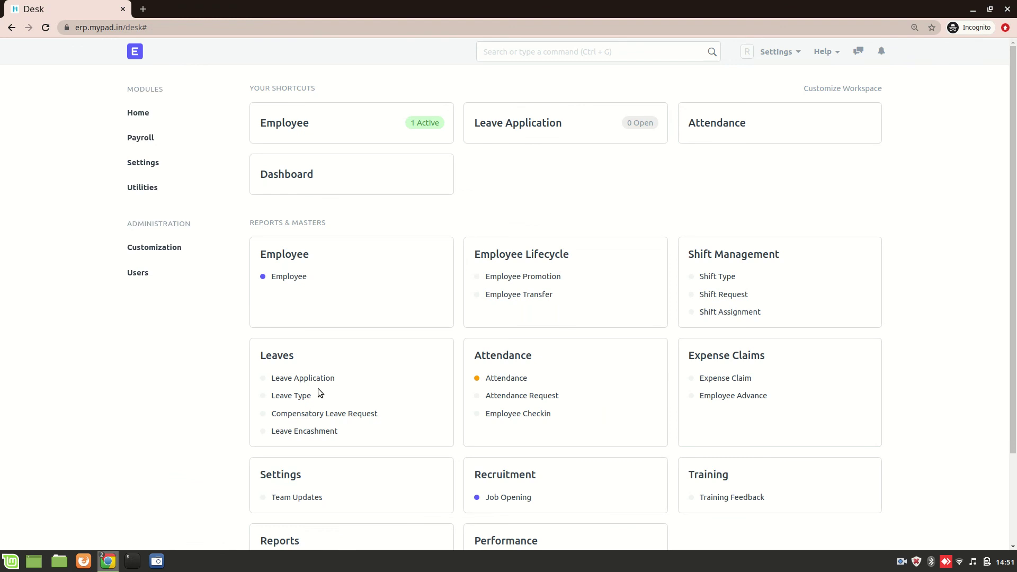
pyautogui.hotkey('alt', 'Tab')
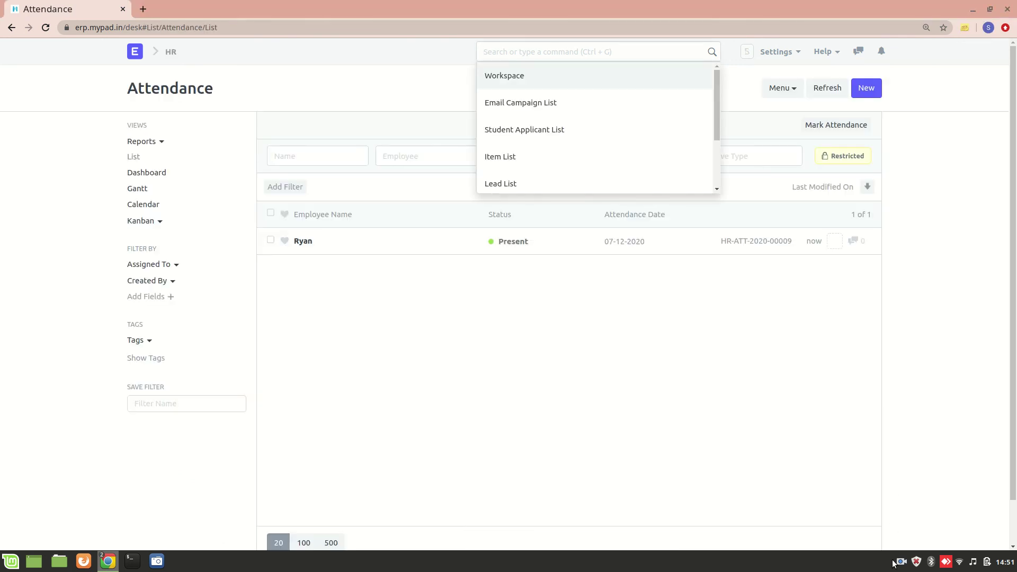
pyautogui.click(900, 563)
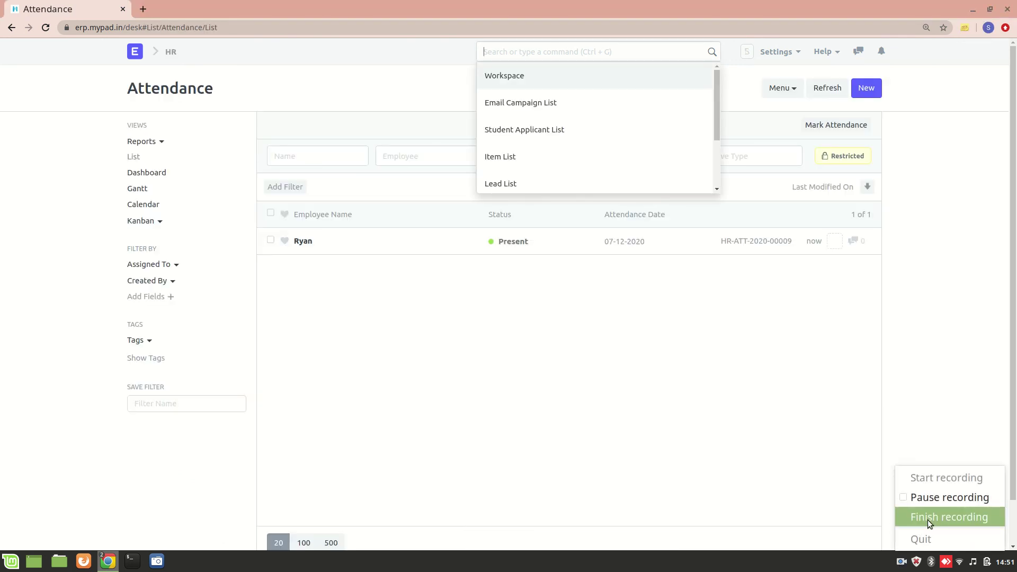